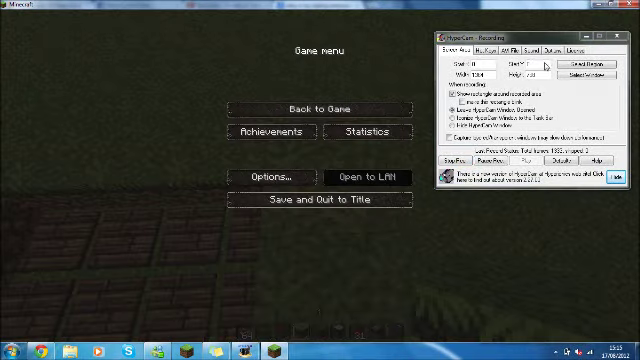
# Resume the game and break through the front grass and dirt wall into the pit.
pyautogui.click(588, 37)
pyautogui.click(383, 107)
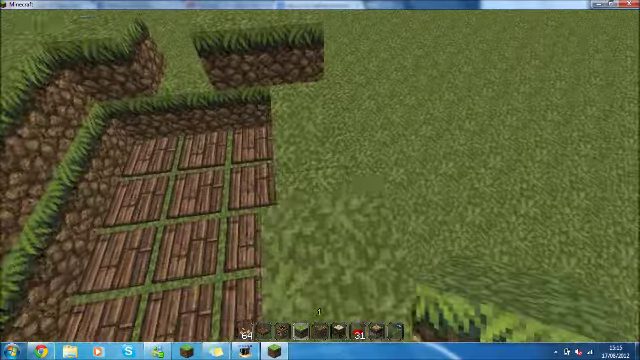
pyautogui.click(320, 180)
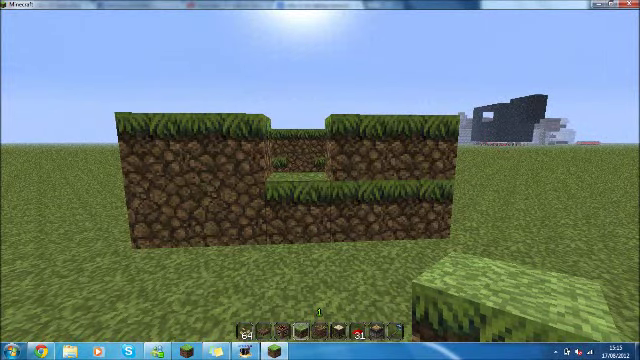
pyautogui.press('w')
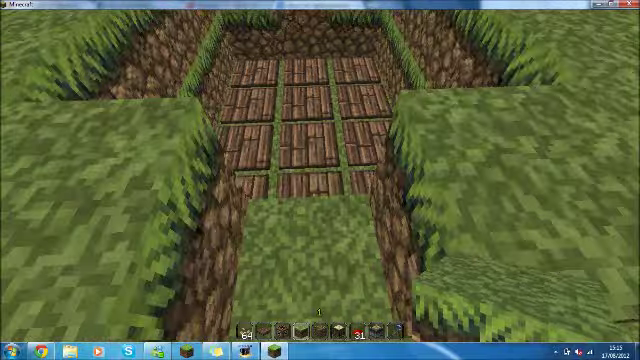
pyautogui.click(320, 180)
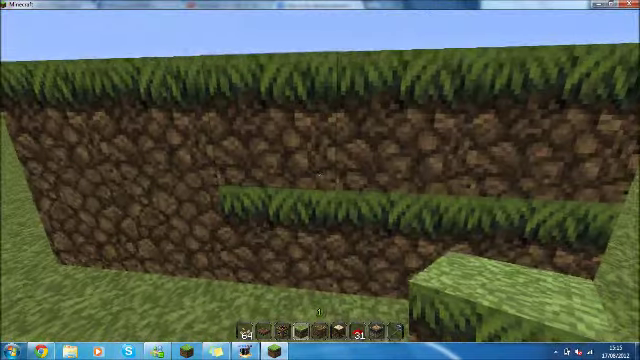
pyautogui.click(320, 180)
# Back away and bring up the creative inventory's Search Items tab.
pyautogui.press('s')
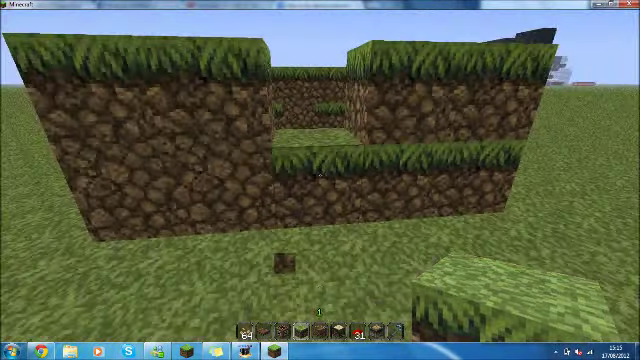
pyautogui.press('e')
pyautogui.click(403, 106)
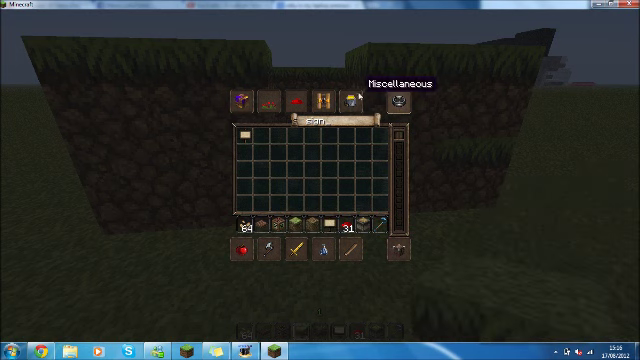
# Place a 'DIAMONDS!!!' sign on the grass before the trap, then overlook the planked pit.
pyautogui.press('e')
pyautogui.rightClick(320, 180)
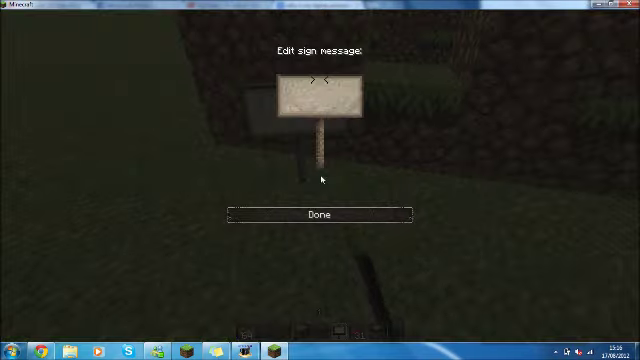
pyautogui.write('DIAMONDS!!')
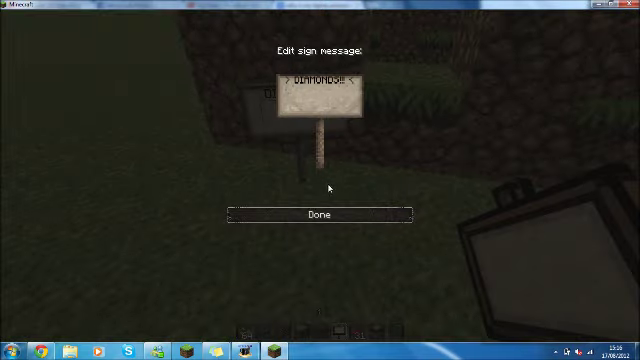
pyautogui.click(320, 214)
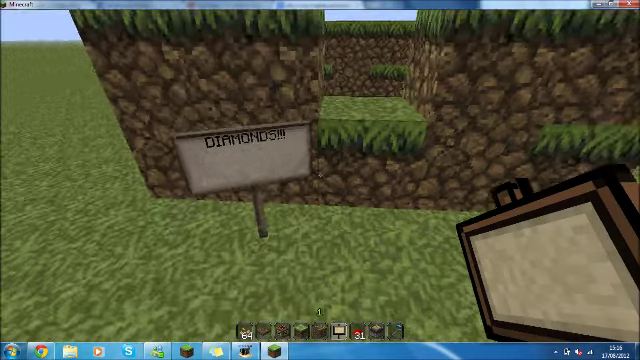
pyautogui.press('w')
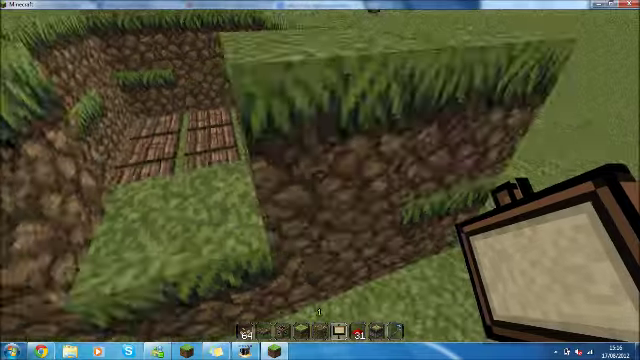
pyautogui.press('w')
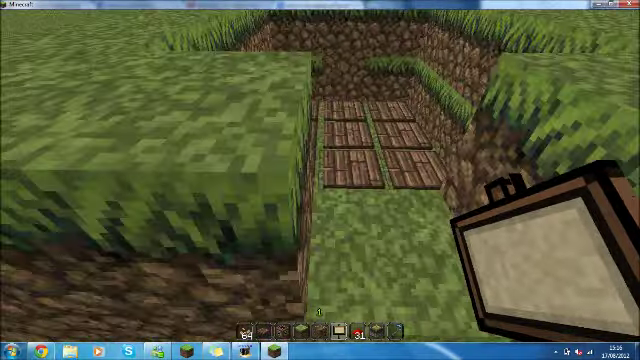
pyautogui.scroll(-1, 320, 180)
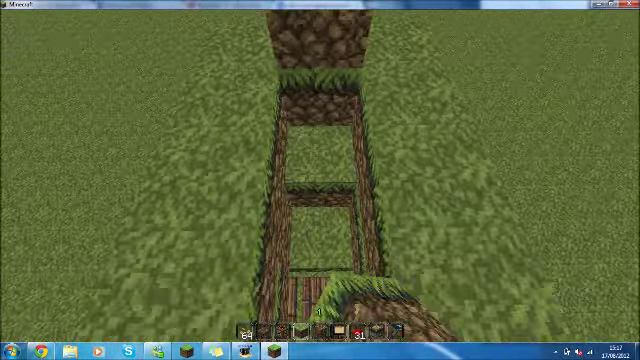
# Take a chest from the creative inventory and set it on the top dirt step.
pyautogui.press('e')
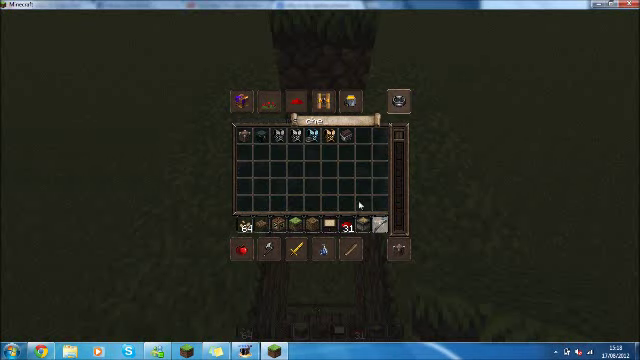
pyautogui.press('e')
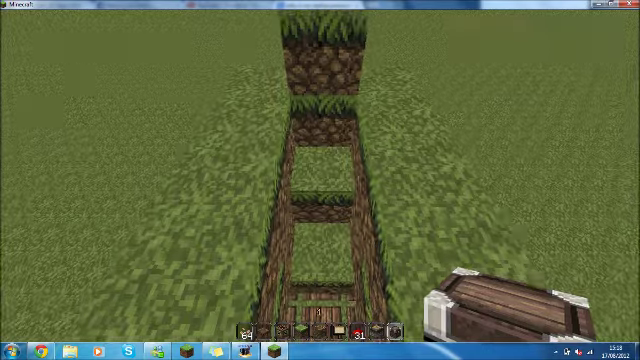
pyautogui.rightClick(320, 180)
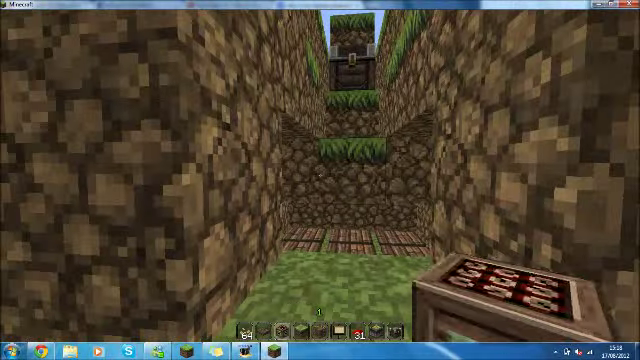
pyautogui.scroll(-1, 320, 180)
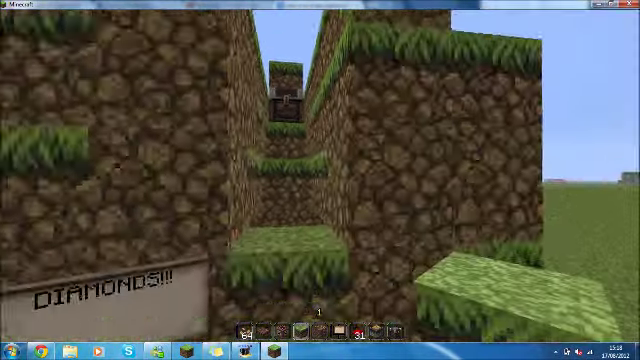
pyautogui.press('s')
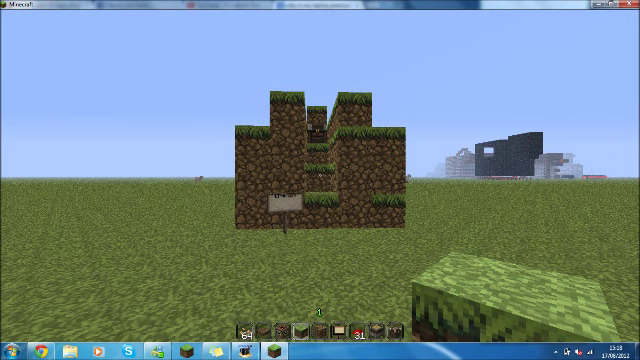
# Walk past the sign into the trench and onto the pressure plates to detonate the TNT.
pyautogui.press('w')
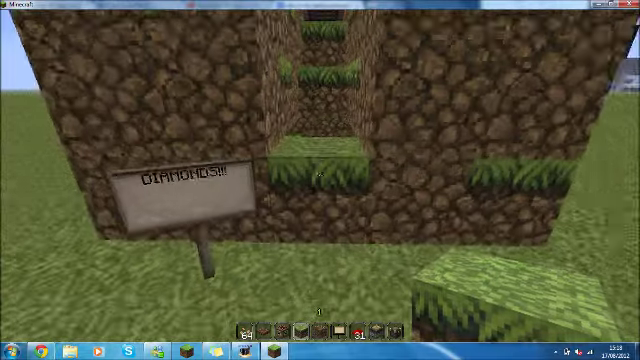
pyautogui.press('s')
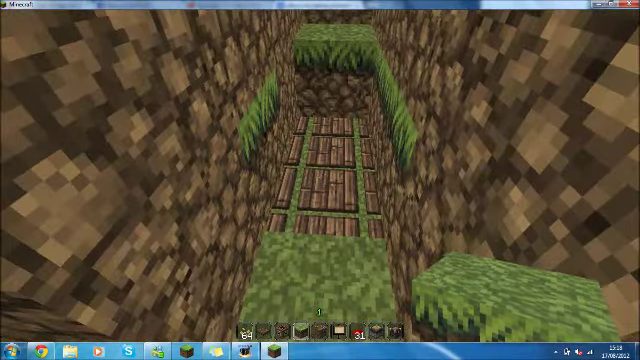
pyautogui.press('s')
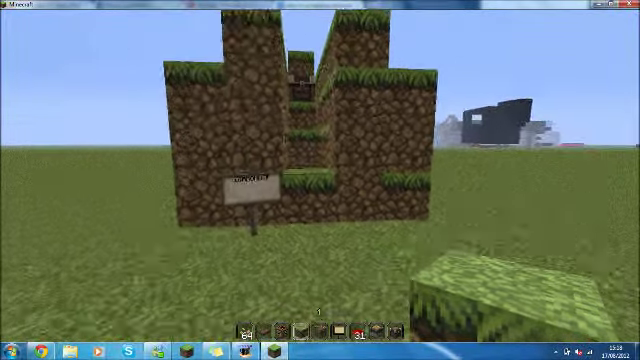
pyautogui.press('w')
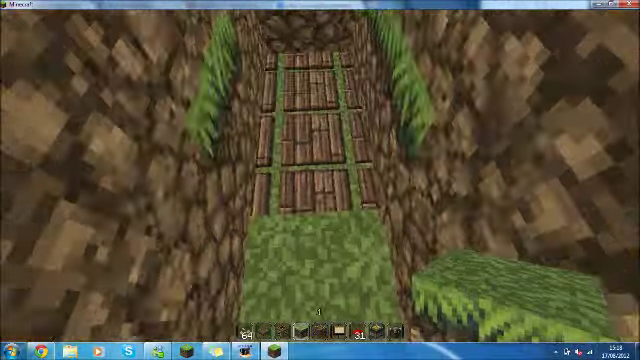
pyautogui.press('w')
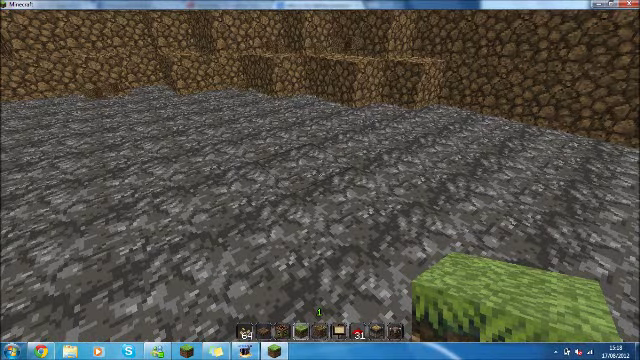
pyautogui.press('space')
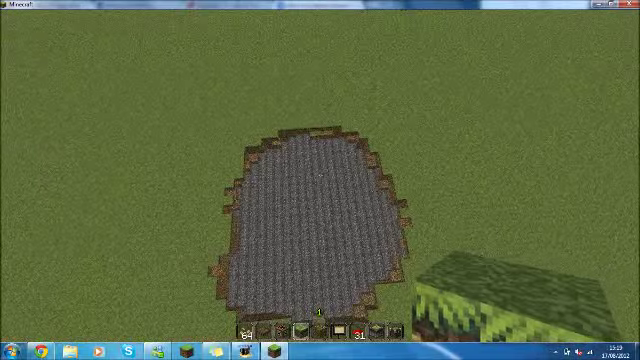
pyautogui.press('shift')
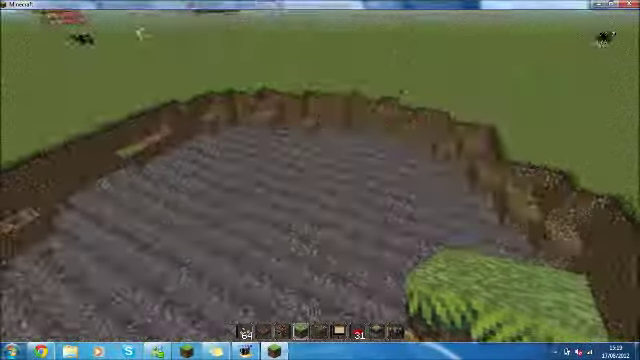
pyautogui.press('w')
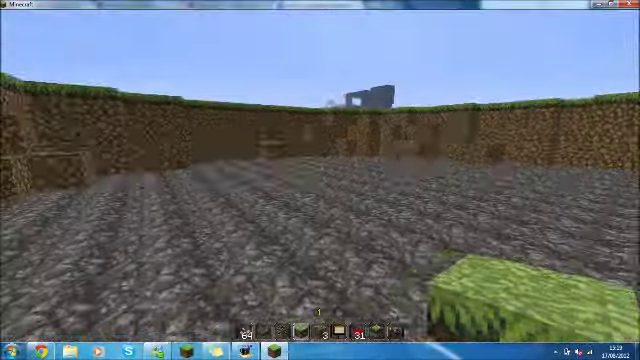
pyautogui.press('w')
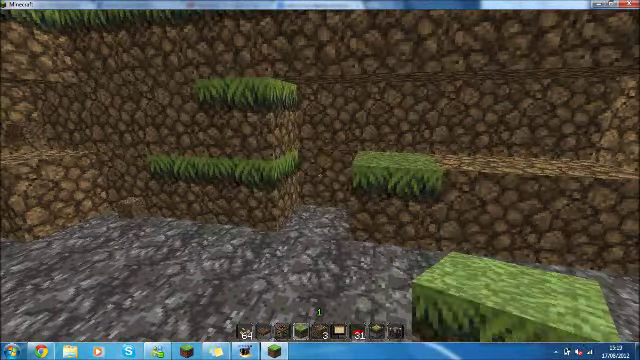
# Pause the game with Esc to show the Game menu.
pyautogui.press('Escape')
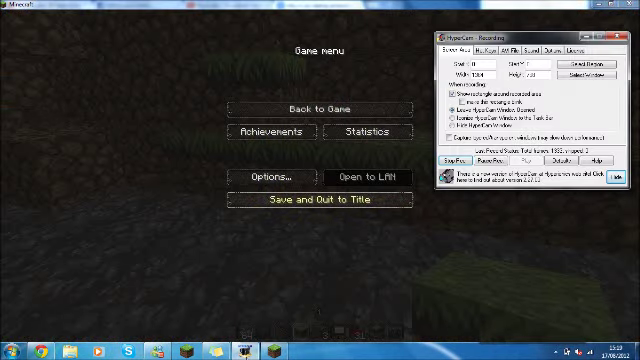